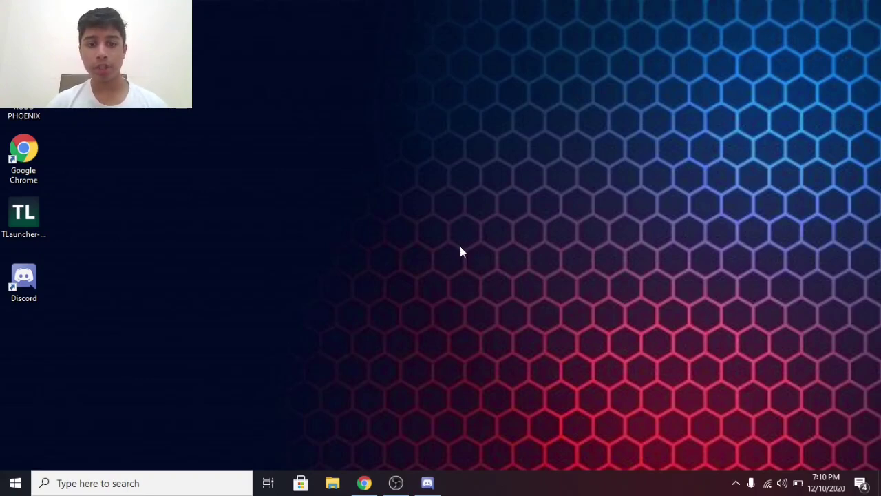
In Discord, view a server member's profile, check new mentions, and switch to the chat channel
click(428, 482)
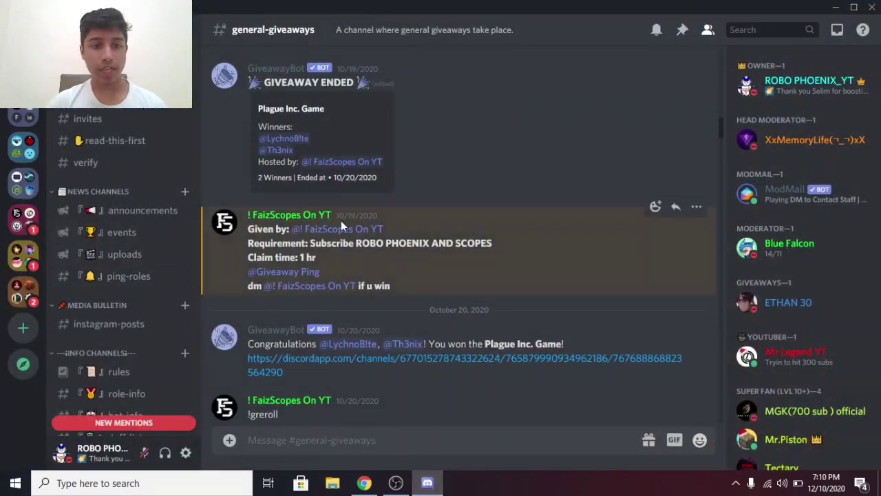
click(766, 153)
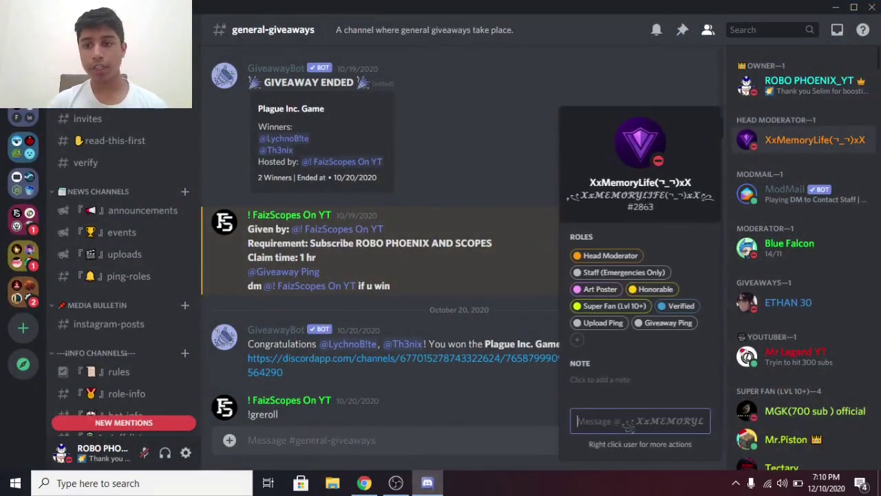
click(167, 420)
click(117, 404)
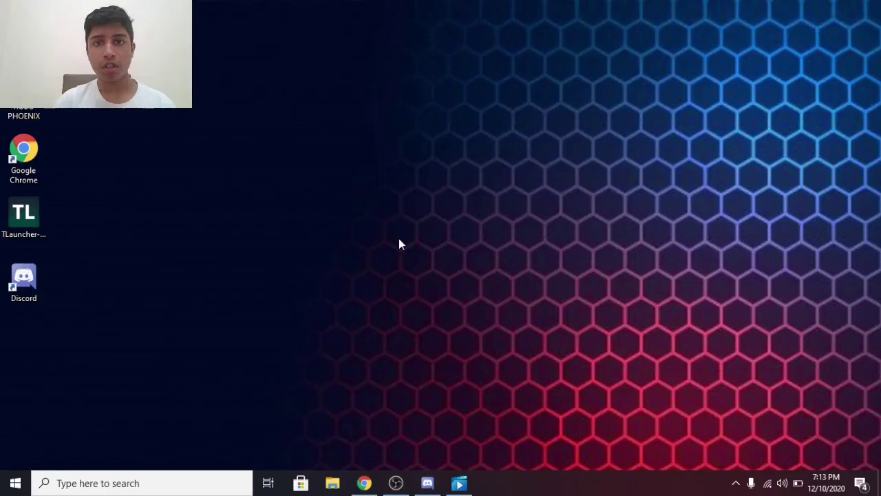
On tlauncher.org, start the TLauncher download with Windows as the platform
click(365, 482)
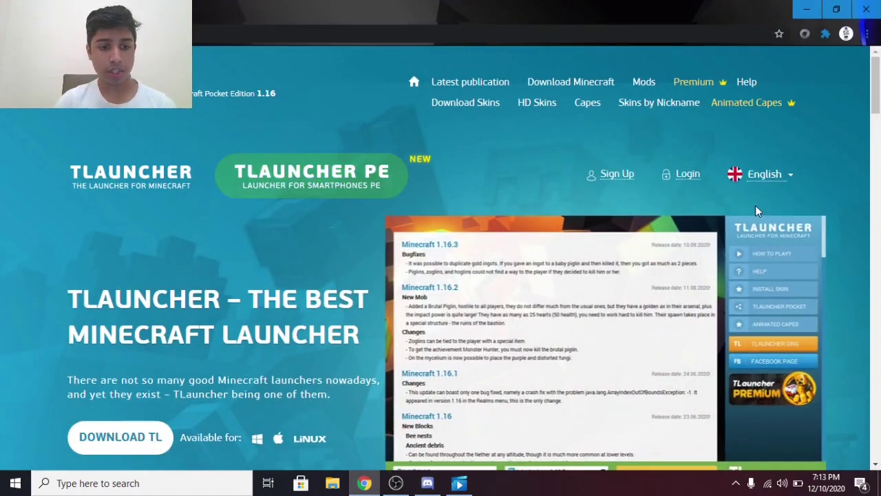
scroll(185, 428, down, 3)
click(152, 275)
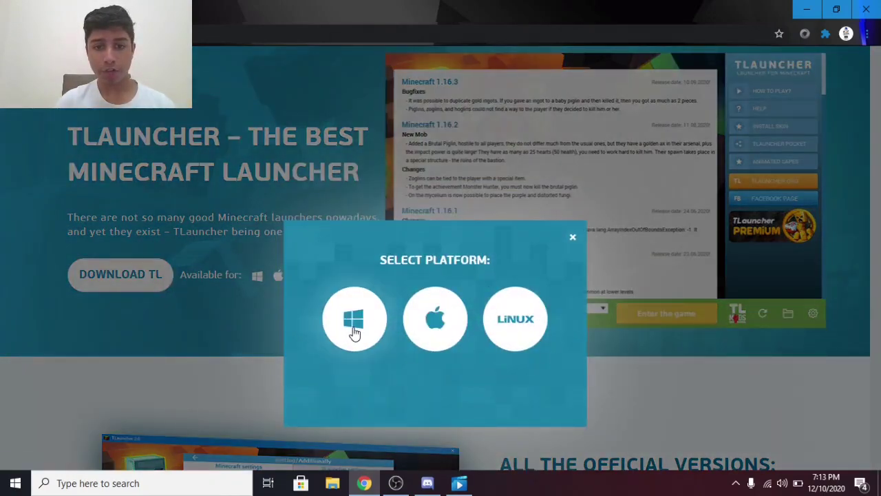
click(354, 333)
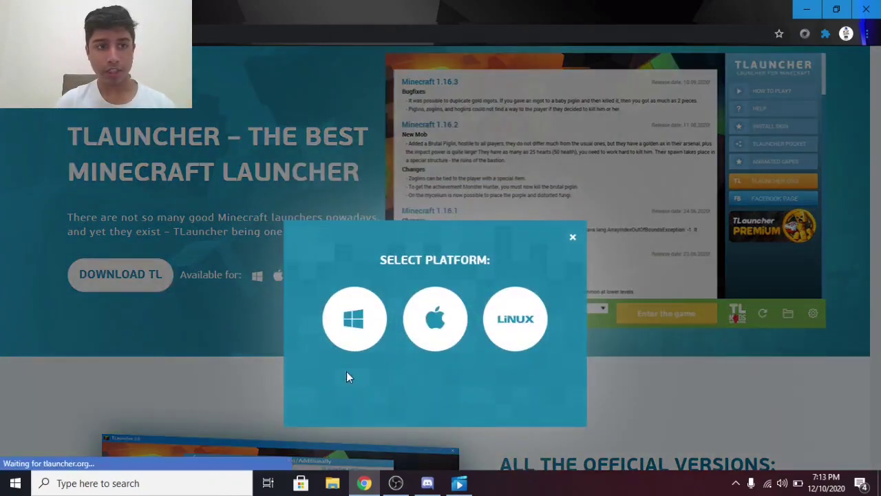
click(346, 324)
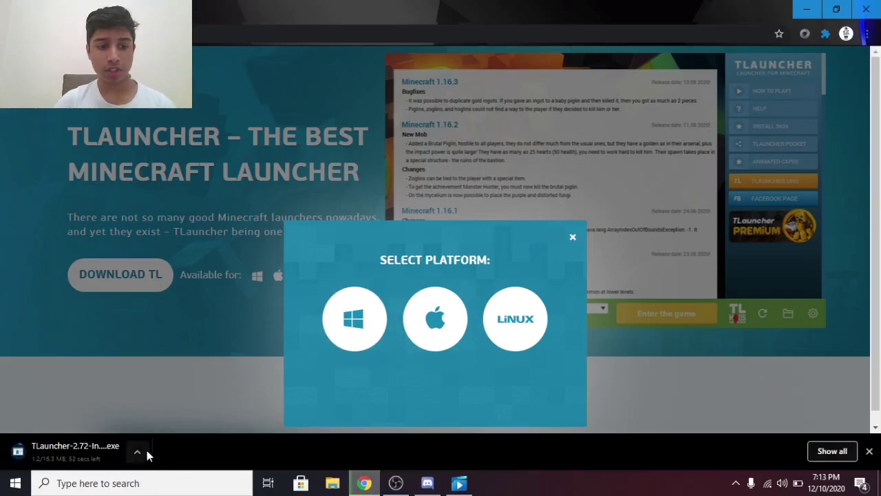
Pause the TLauncher-2.72 installer download and close the Select Platform popup
click(137, 452)
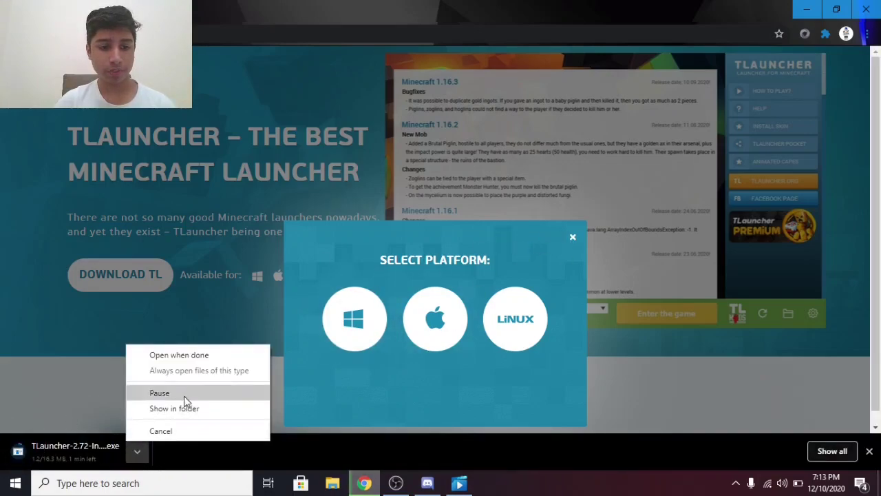
click(183, 394)
click(572, 237)
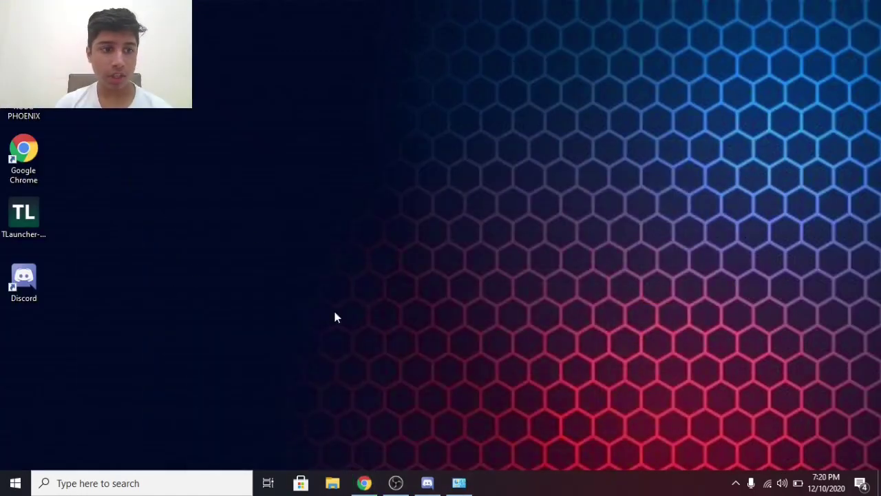
Run the TLauncher 2.72 installer, accept the license, and keep launch and desktop-shortcut options
double_click(24, 228)
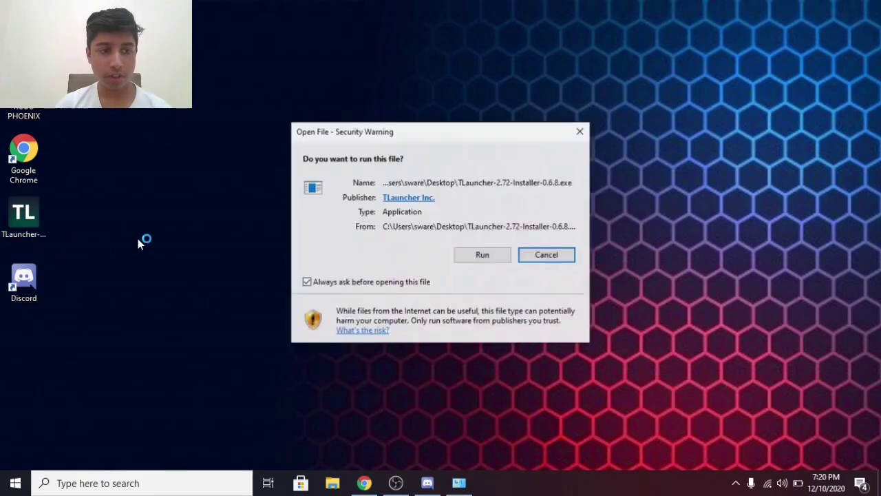
click(474, 258)
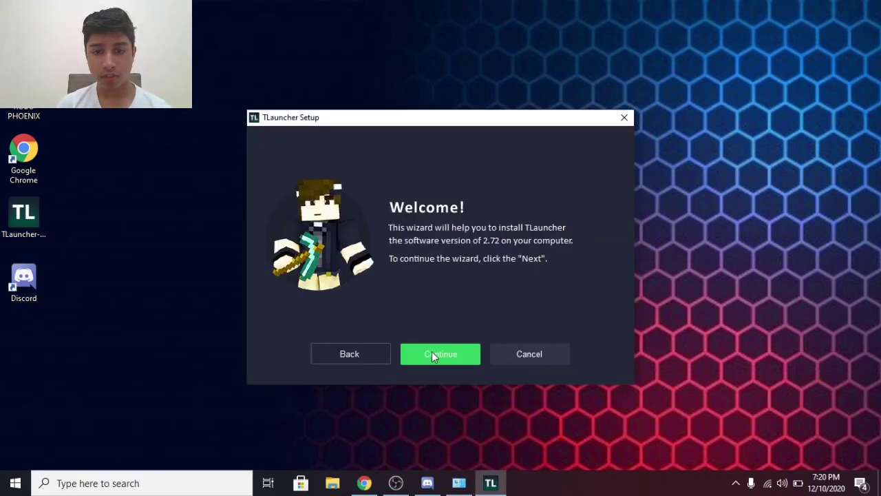
click(451, 356)
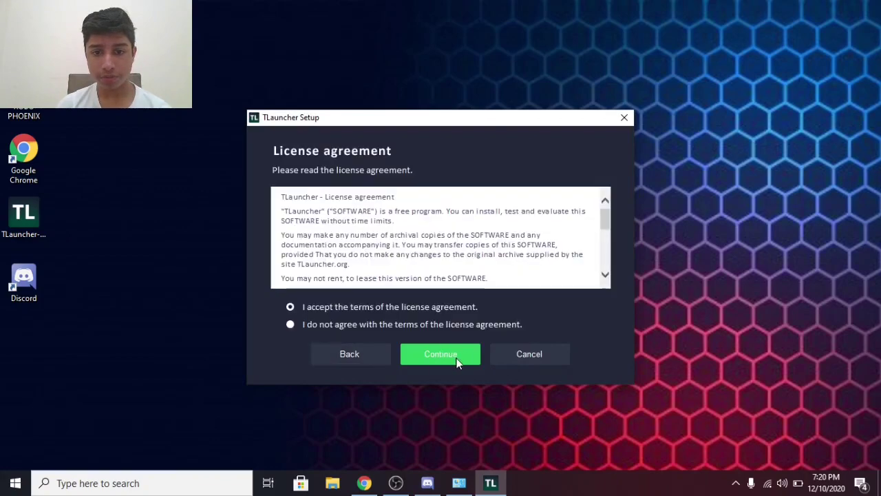
click(421, 356)
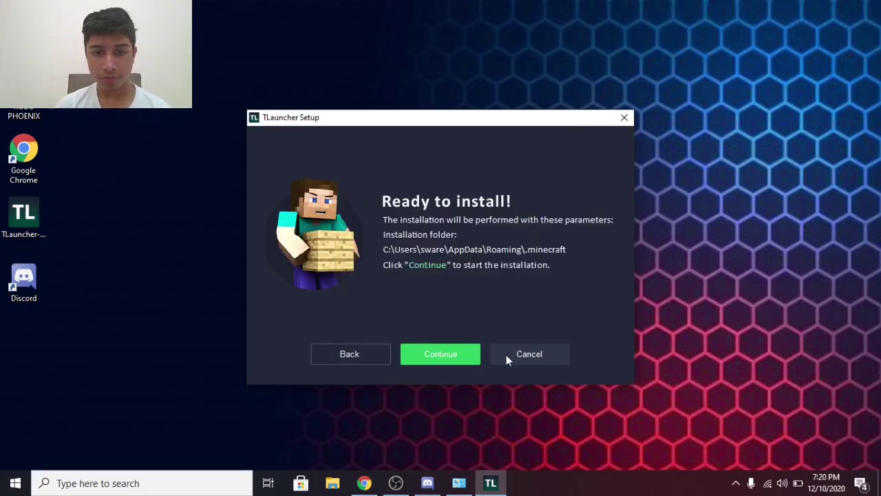
click(446, 354)
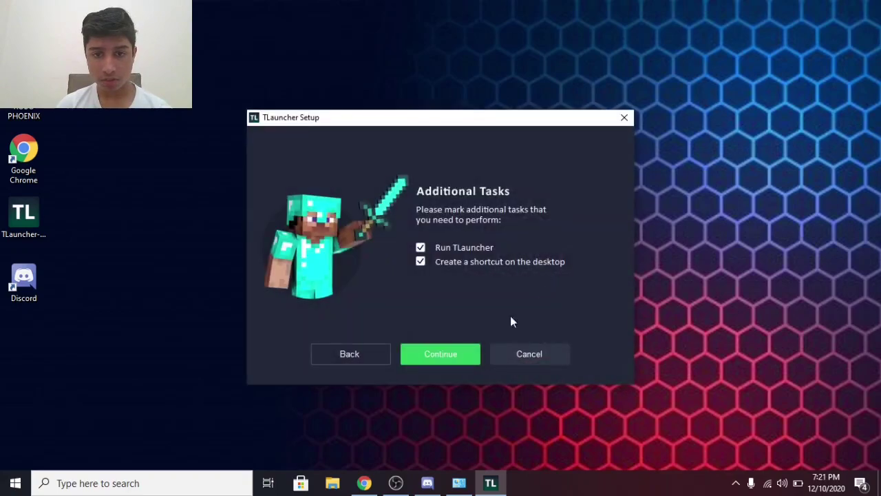
click(435, 354)
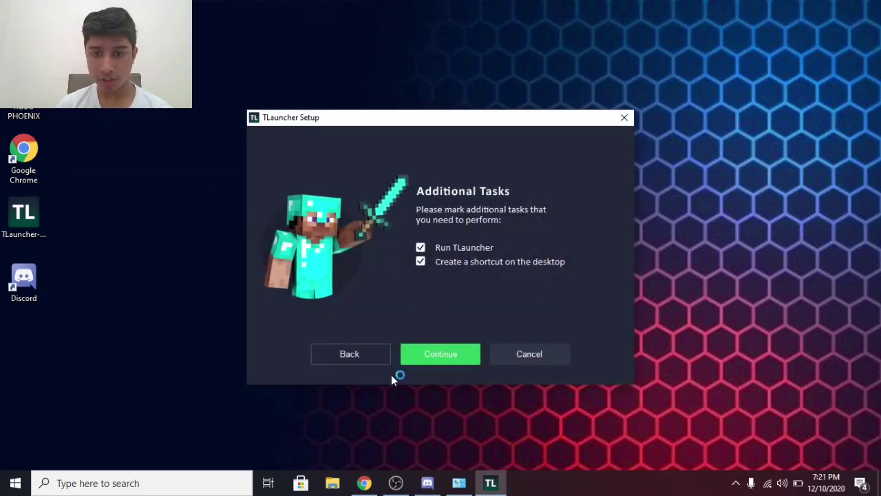
click(449, 356)
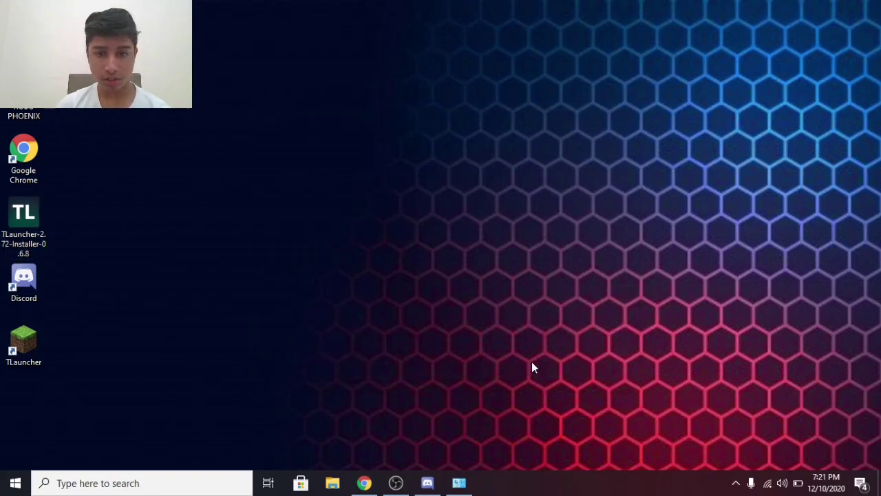
Refresh the desktop and launch TLauncher from its new desktop shortcut
right_click(390, 322)
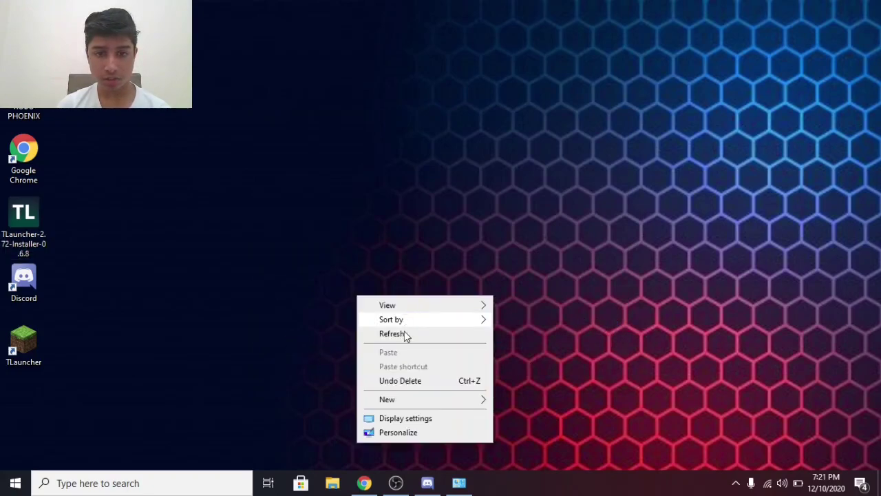
click(405, 335)
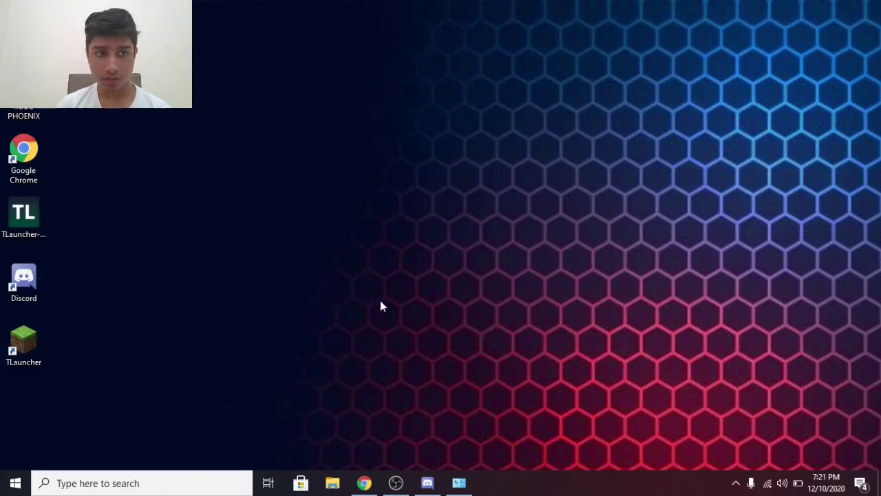
double_click(28, 349)
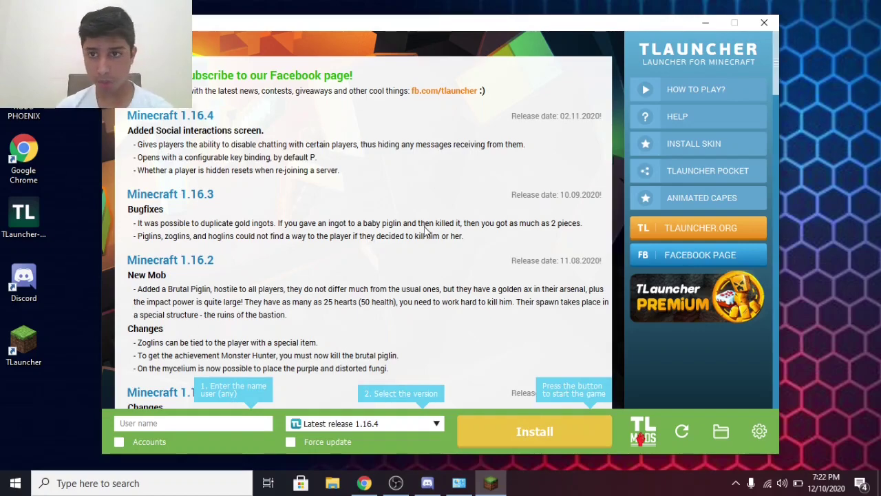
click(365, 486)
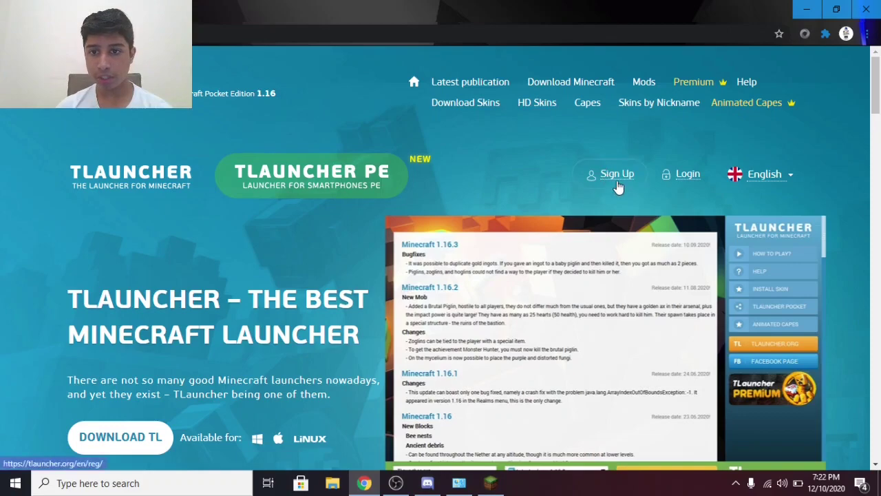
click(618, 187)
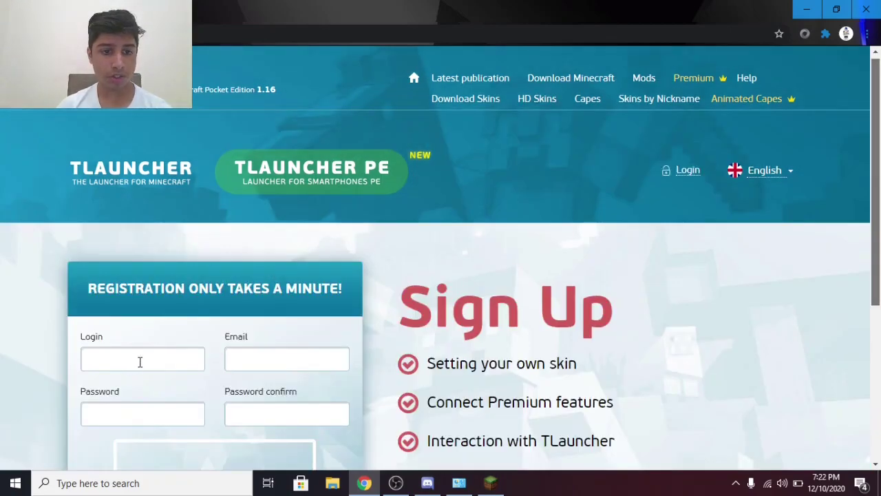
click(146, 362)
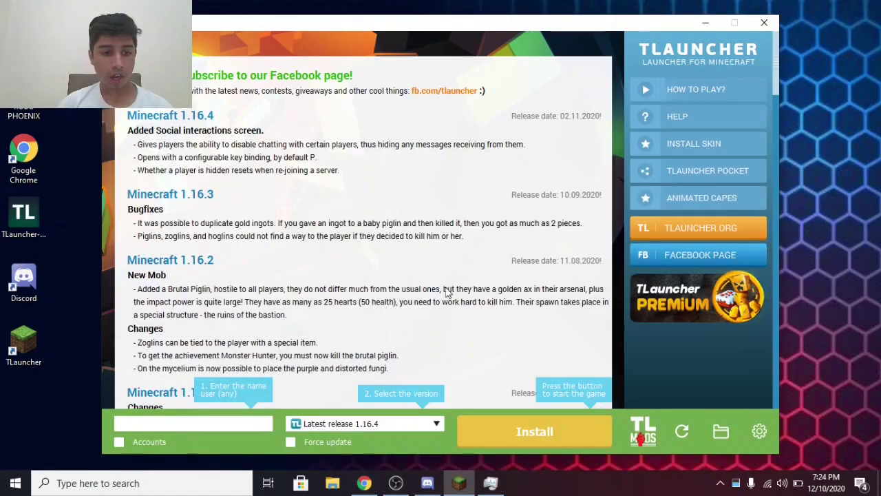
Enable Accounts and save a TLauncher.org account using its e-mail and password
click(119, 442)
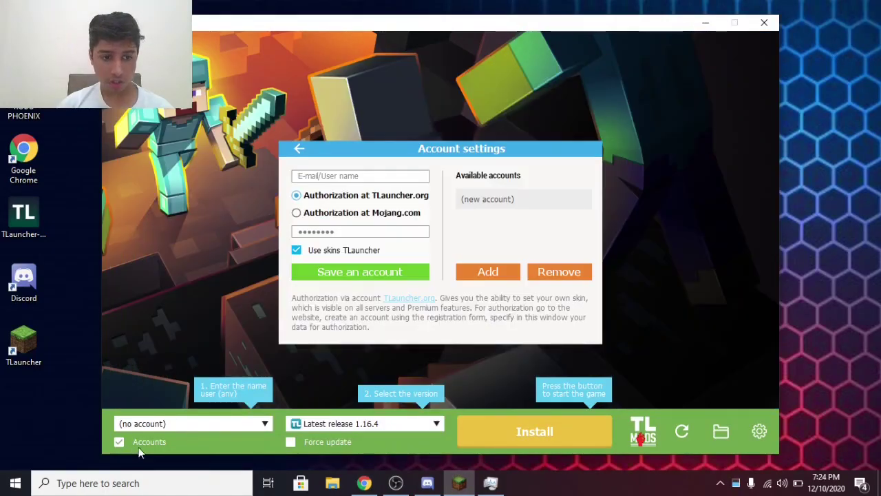
click(329, 177)
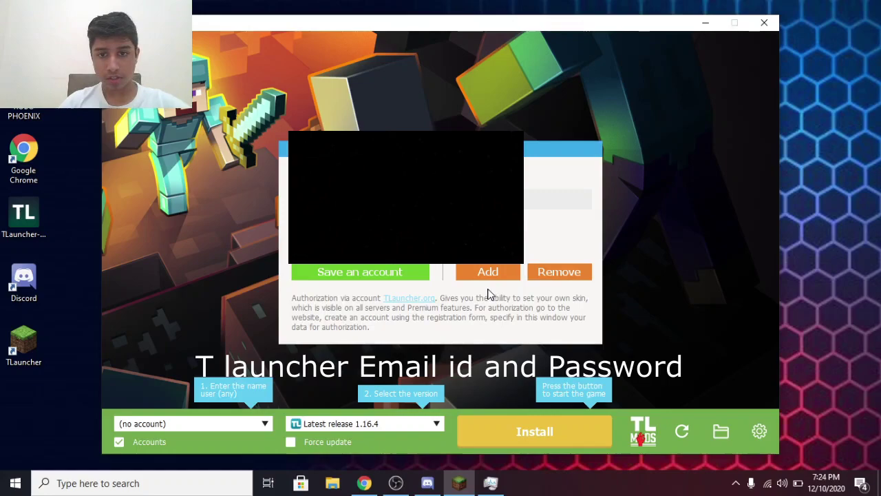
click(377, 273)
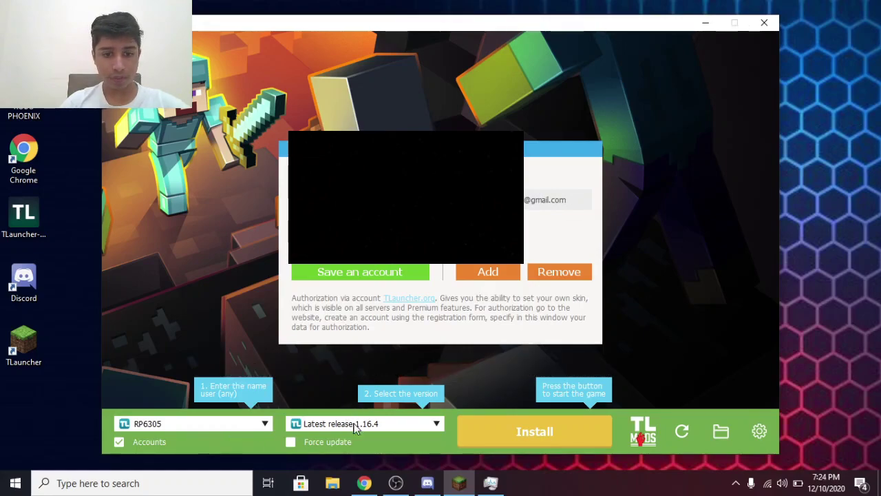
Install Latest release 1.16.4 in TLauncher, then switch over to Chrome
click(435, 424)
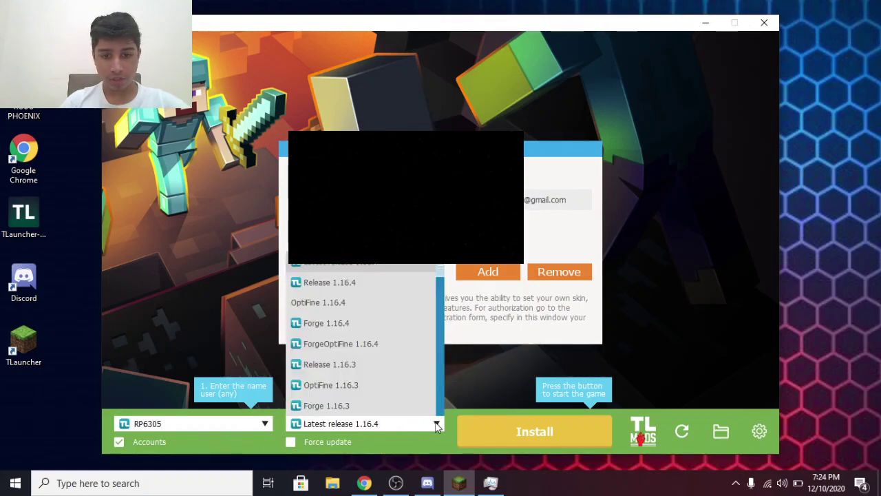
click(327, 268)
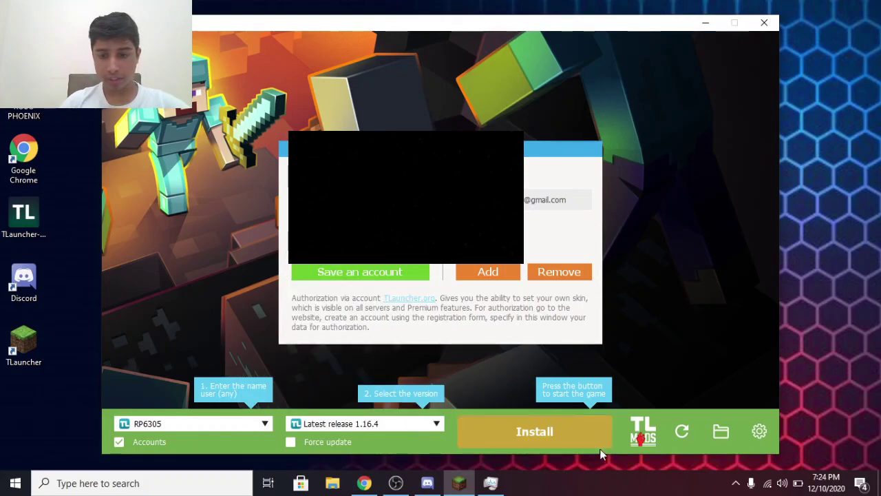
click(528, 436)
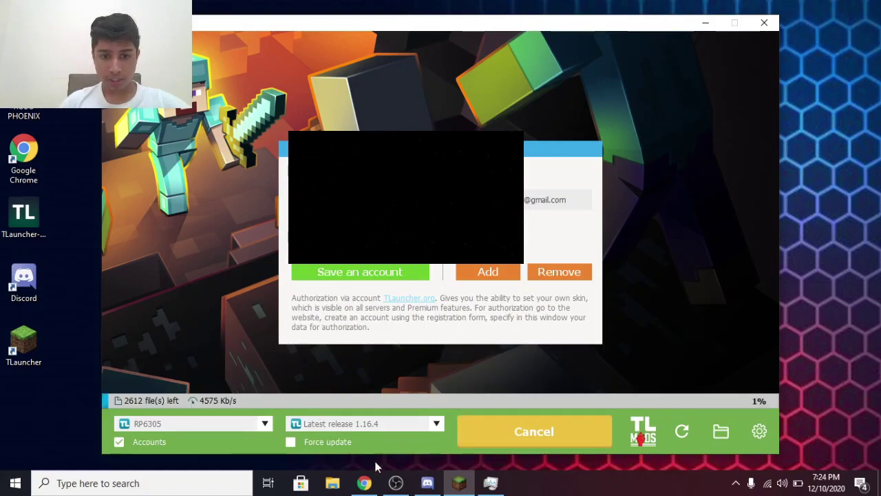
click(374, 489)
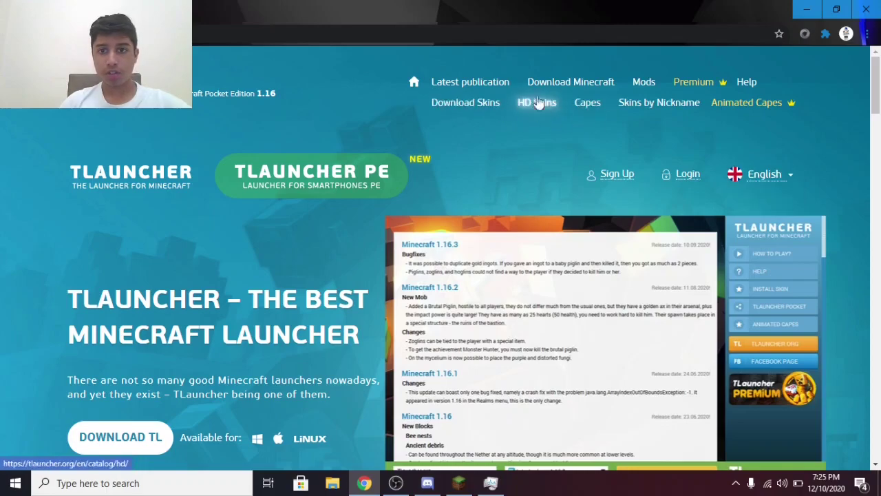
Open HD Skins on tlauncher.org, log in, browse the user area, then return to TLauncher
click(542, 103)
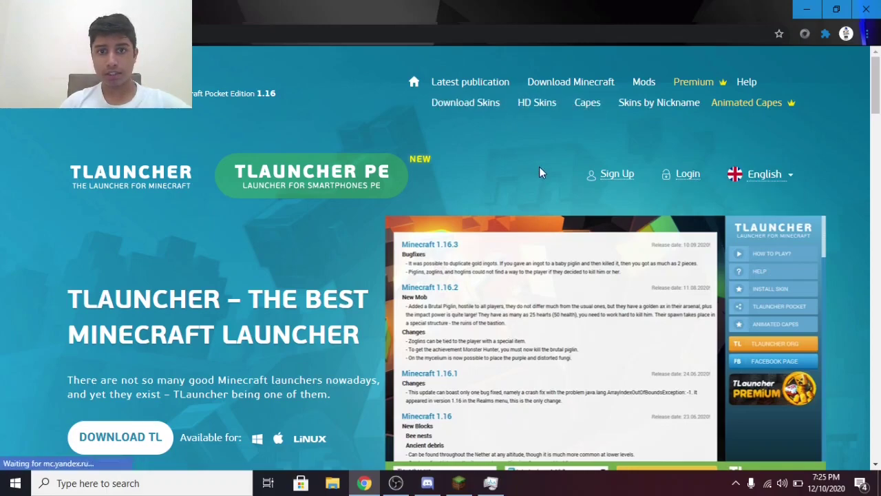
drag(876, 112, 880, 338)
scroll(507, 241, down, 1)
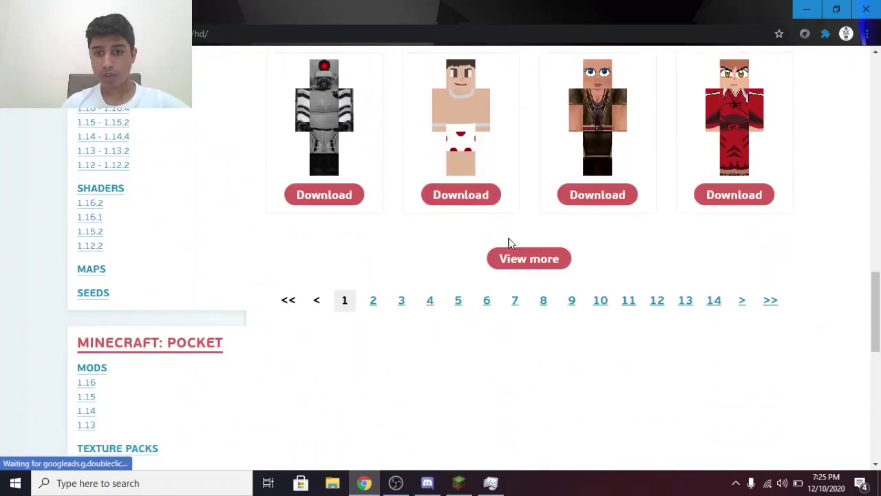
scroll(547, 255, up, 5)
scroll(347, 225, up, 10)
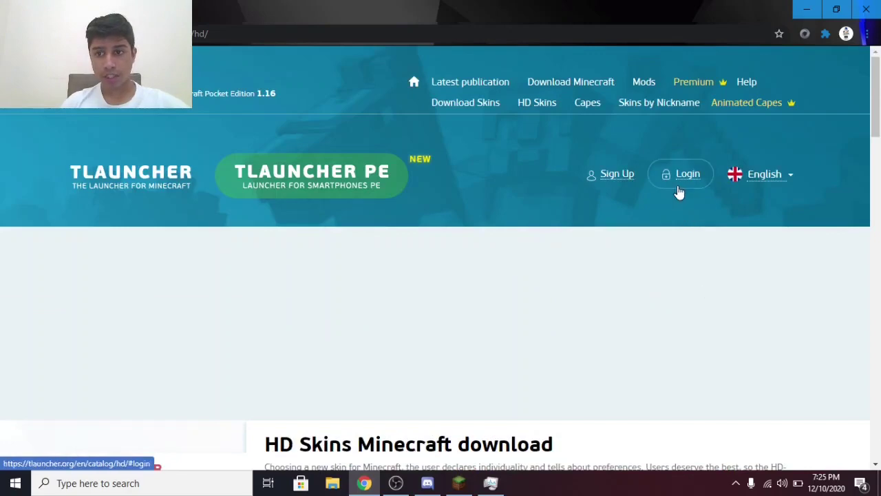
click(680, 180)
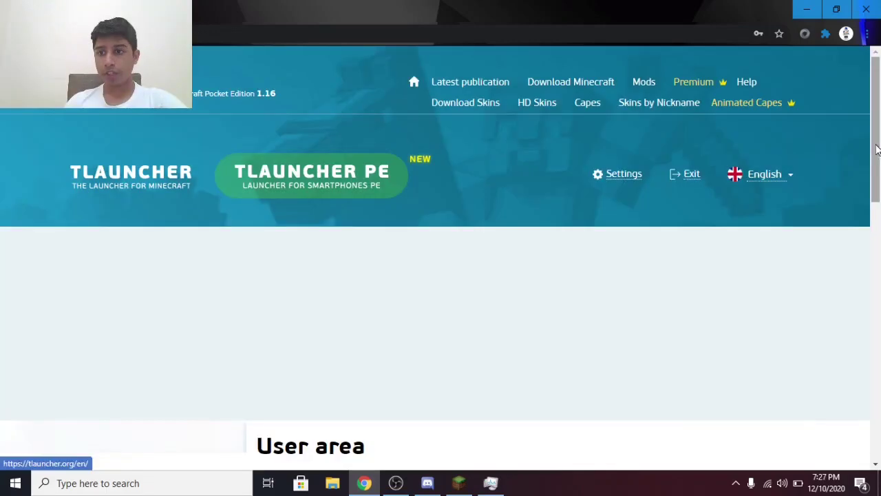
drag(869, 159, 865, 289)
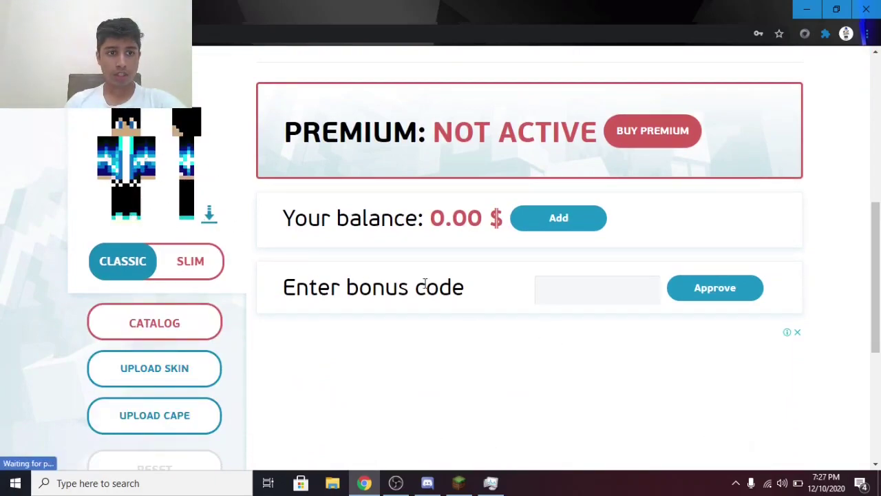
click(460, 483)
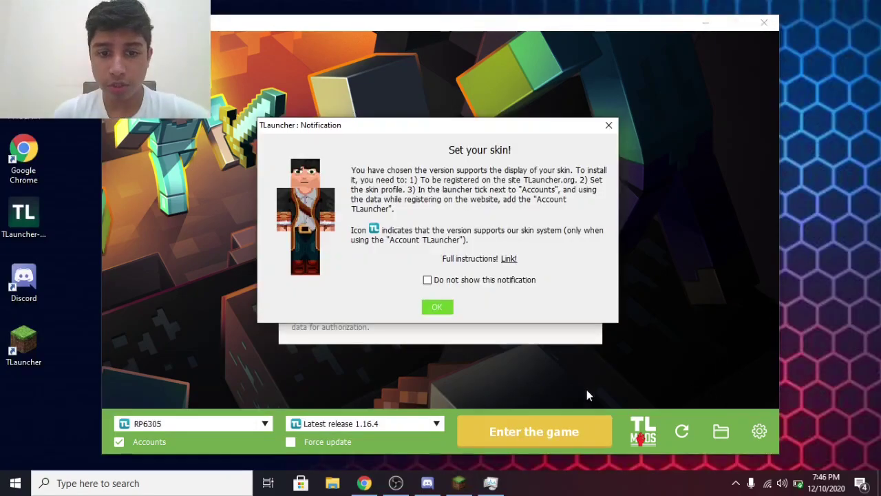
Dismiss the 'Set your skin!' notice and enter the game with version 1.16.4
click(438, 308)
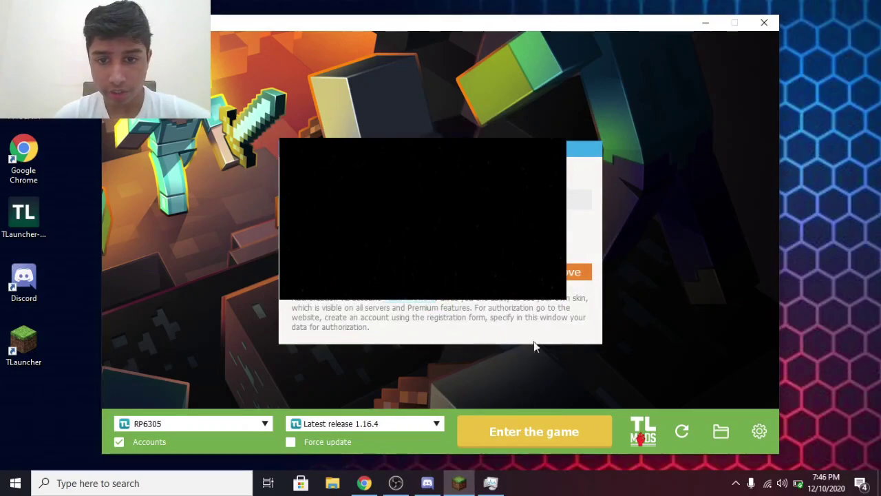
click(541, 429)
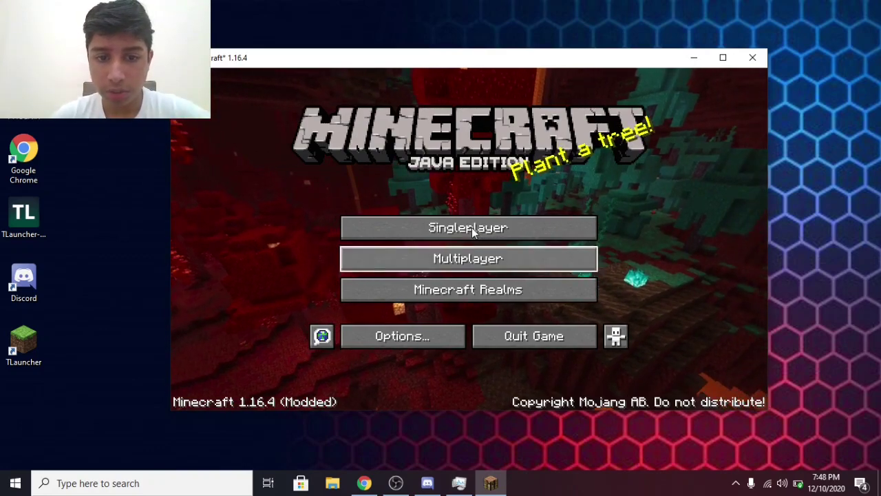
Start a new singleplayer world and rename it to 'test'
click(472, 227)
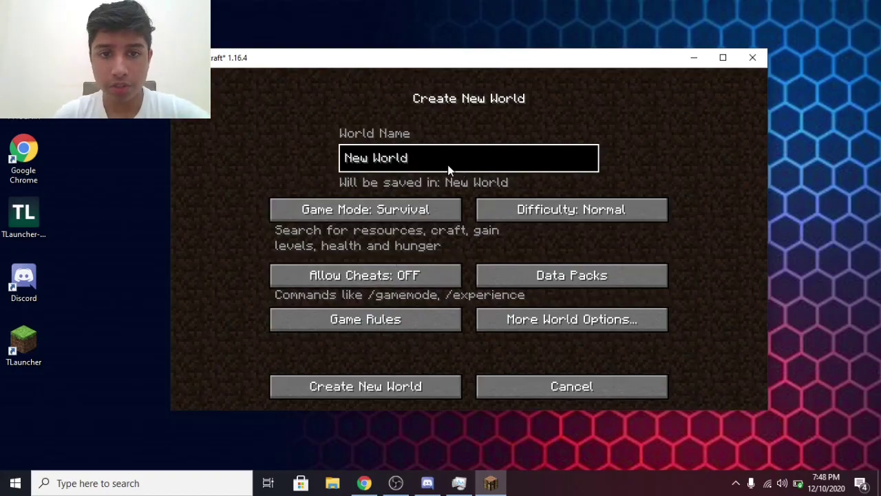
key(ctrl+a)
key(BackSpace)
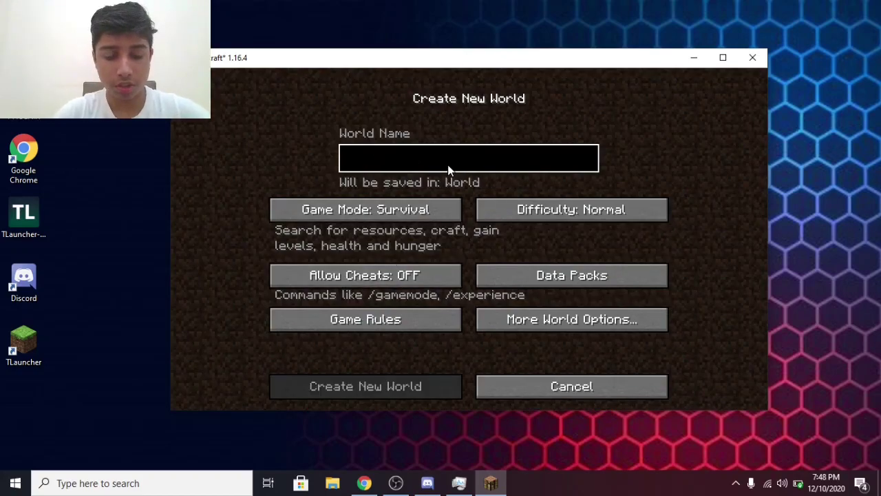
text(test)
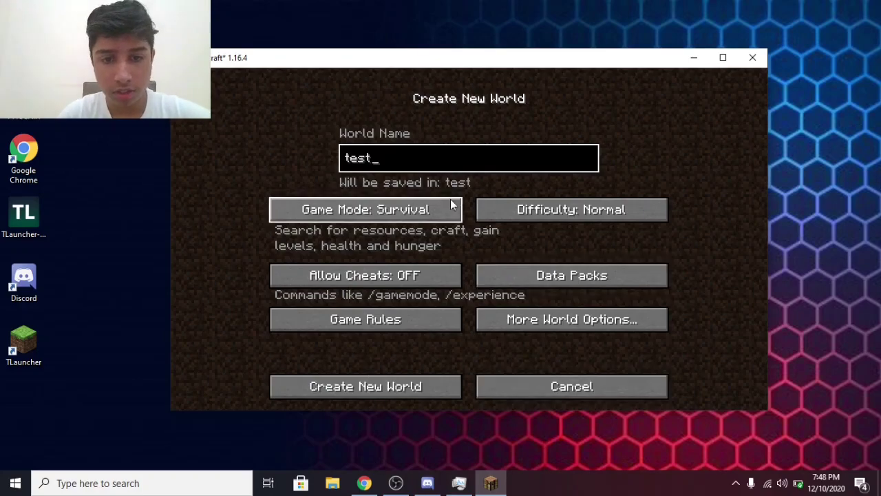
Set Creative game mode, leave difficulty on Normal, and create the world
click(400, 210)
click(410, 212)
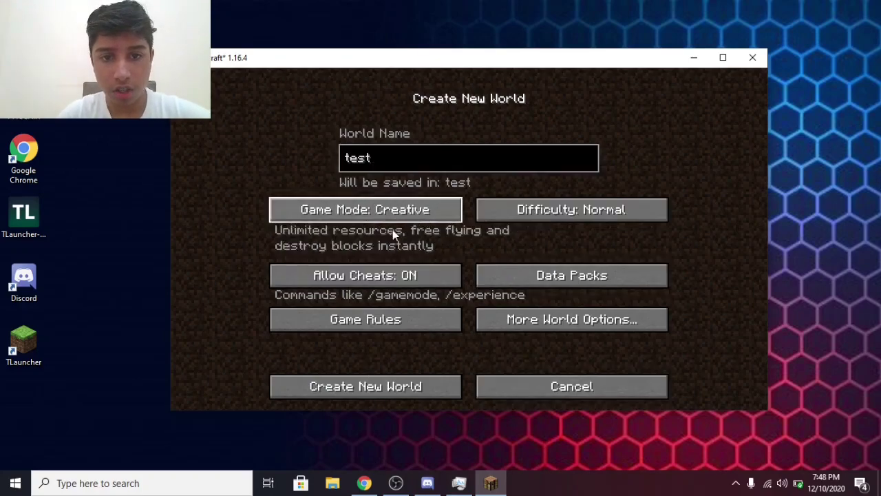
click(575, 211)
click(573, 213)
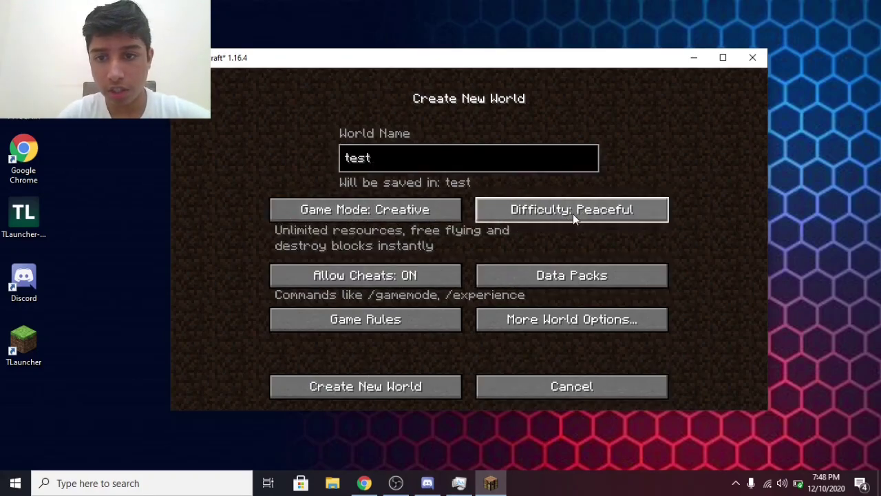
click(573, 214)
click(573, 213)
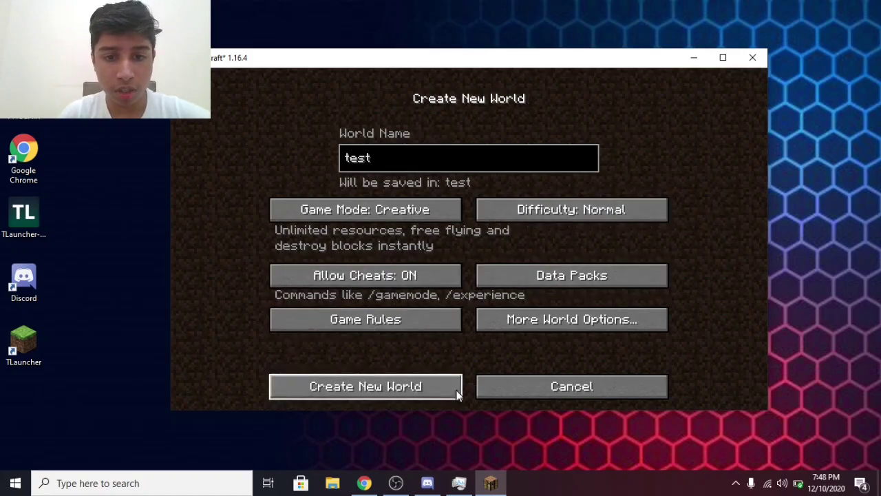
click(415, 388)
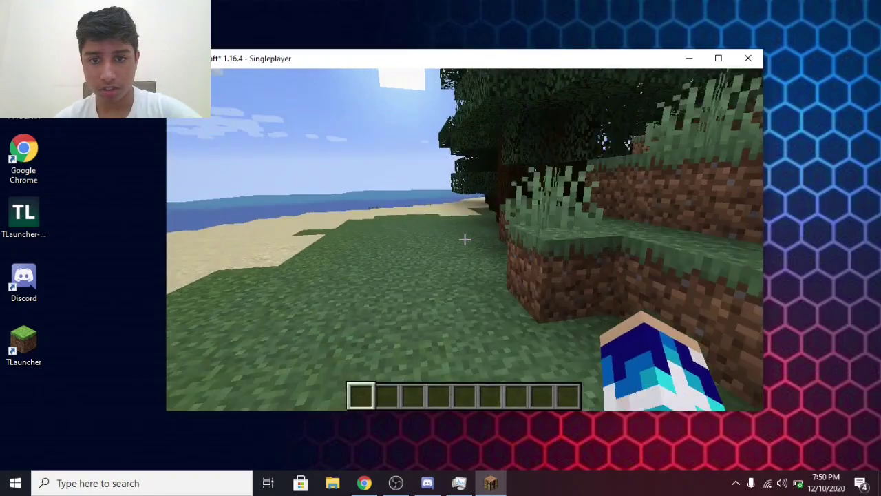
Walk forward off the grass onto the sandy beach by the ocean
key(w)
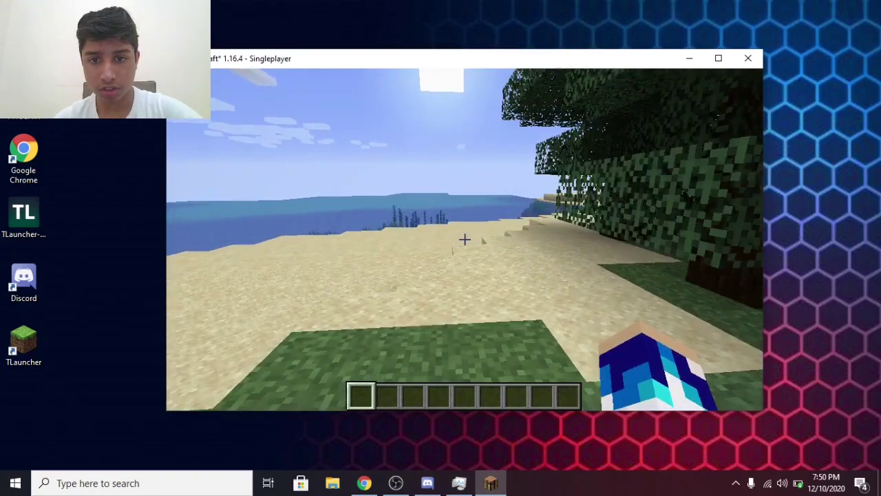